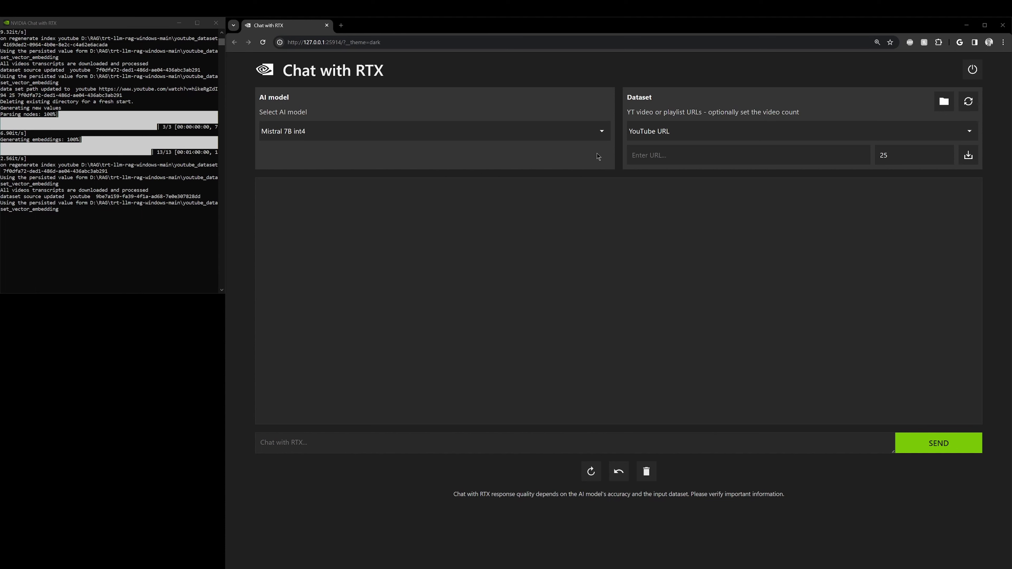
Step: Keep YouTube URL selected as the dataset source in Chat with RTX
click(155, 241)
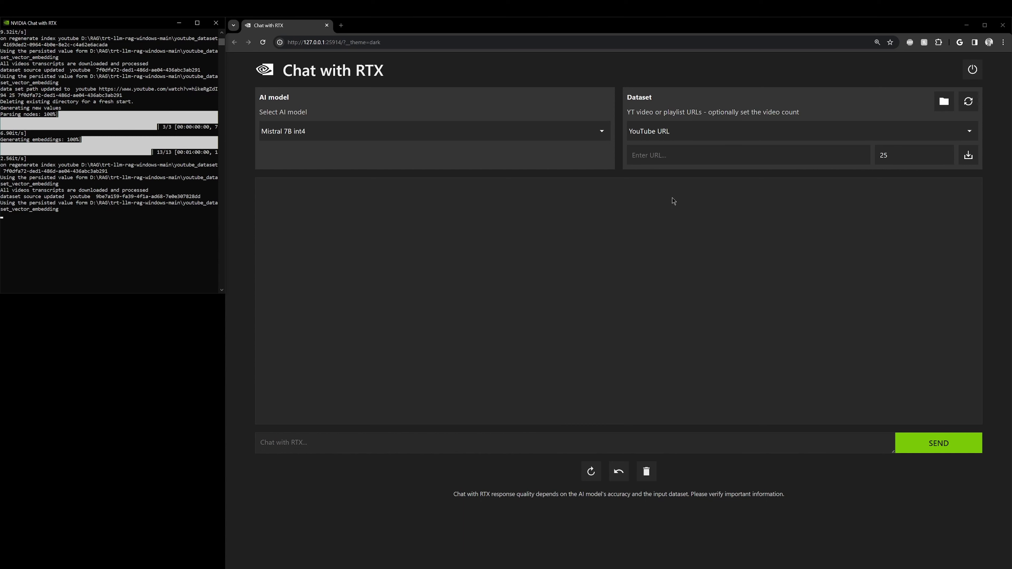
click(974, 132)
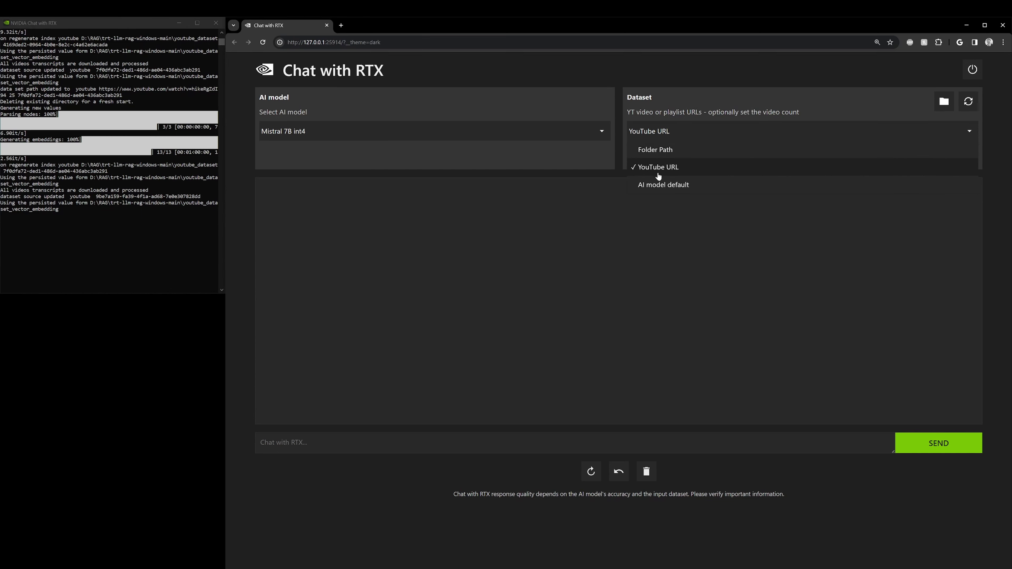
click(686, 171)
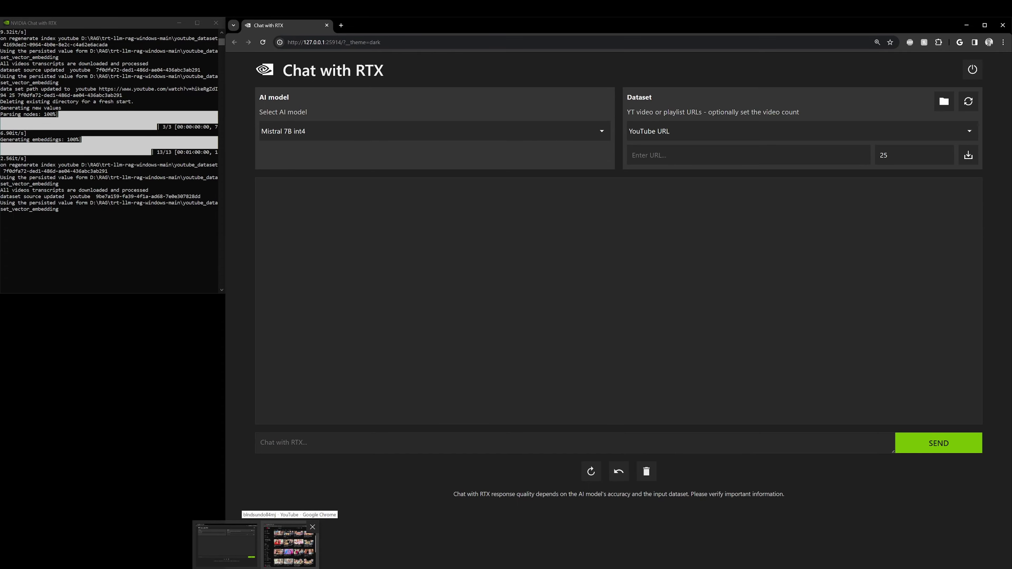
Step: In the YouTube channel, open the video 'THE WEEKND SENT ME THIS!' and pause its ad
click(256, 508)
scroll(624, 294, up, 5)
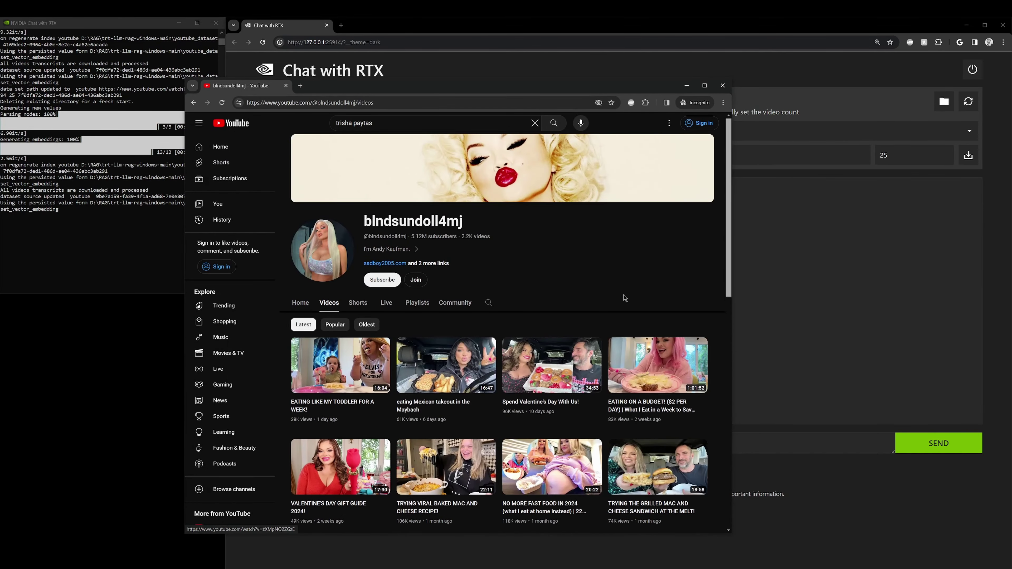
scroll(521, 324, down, 2)
scroll(514, 223, down, 2)
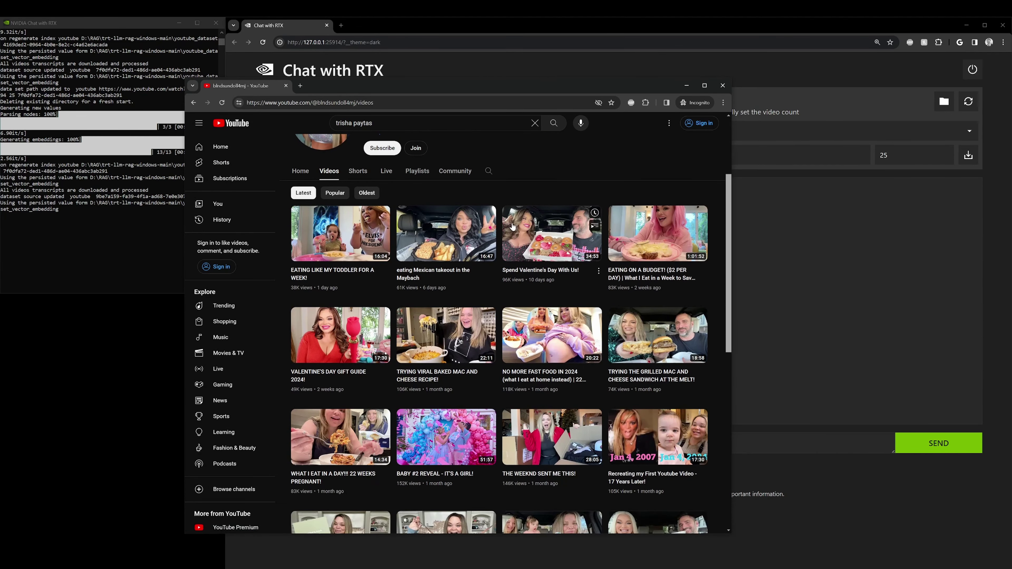
scroll(542, 241, up, 4)
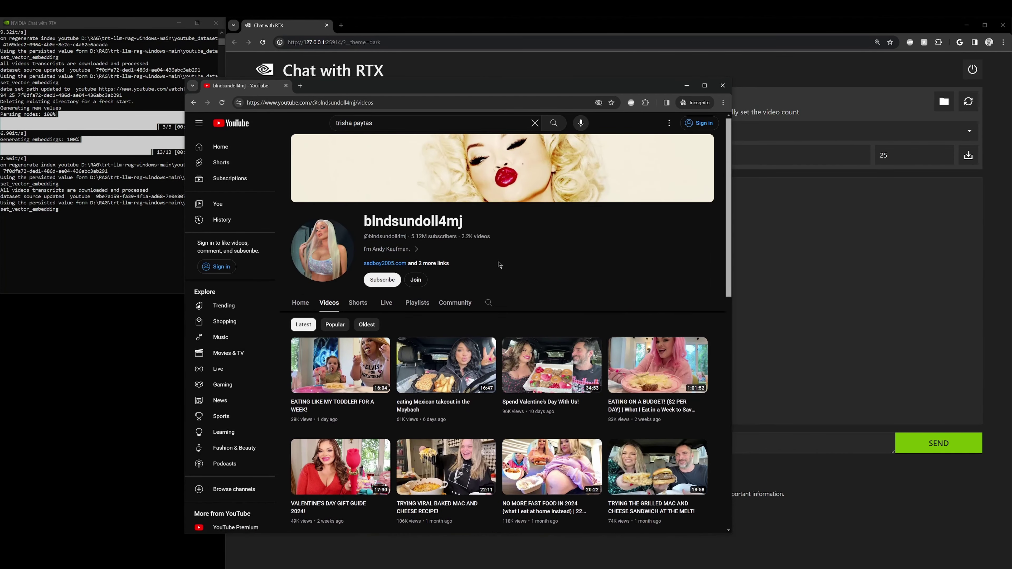
scroll(530, 276, down, 2)
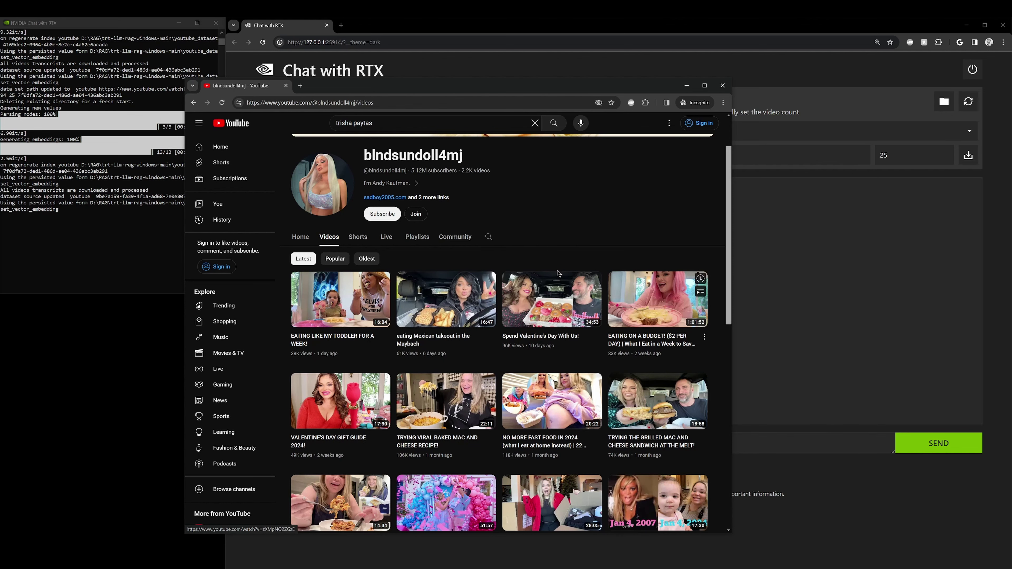
scroll(455, 507, down, 5)
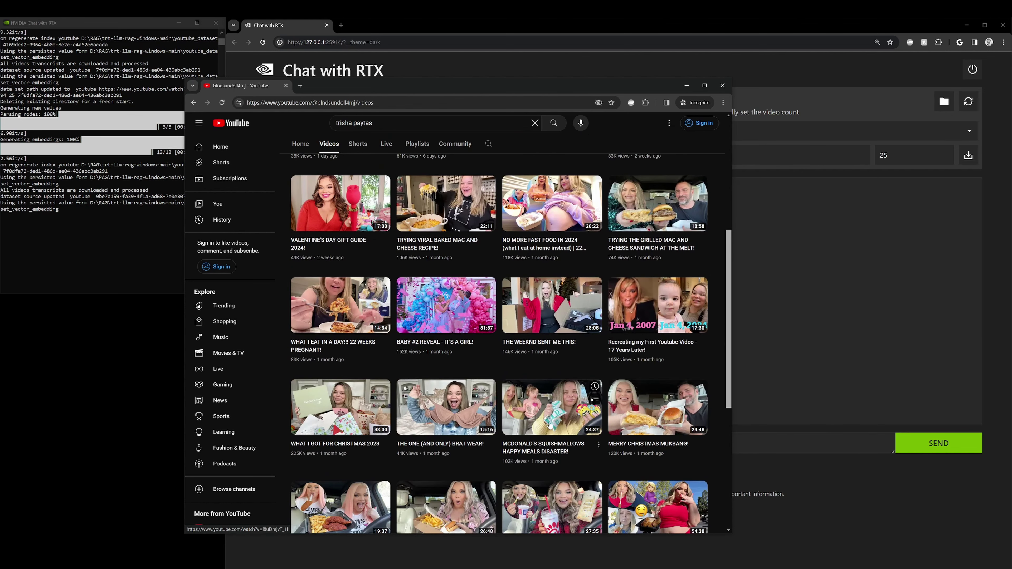
scroll(526, 400, up, 2)
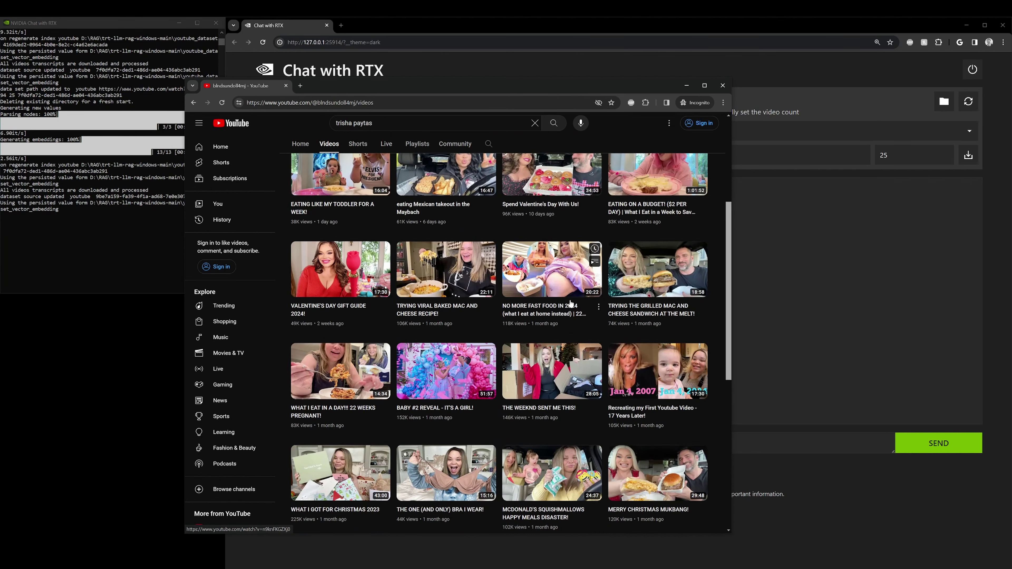
scroll(588, 475, up, 2)
click(585, 473)
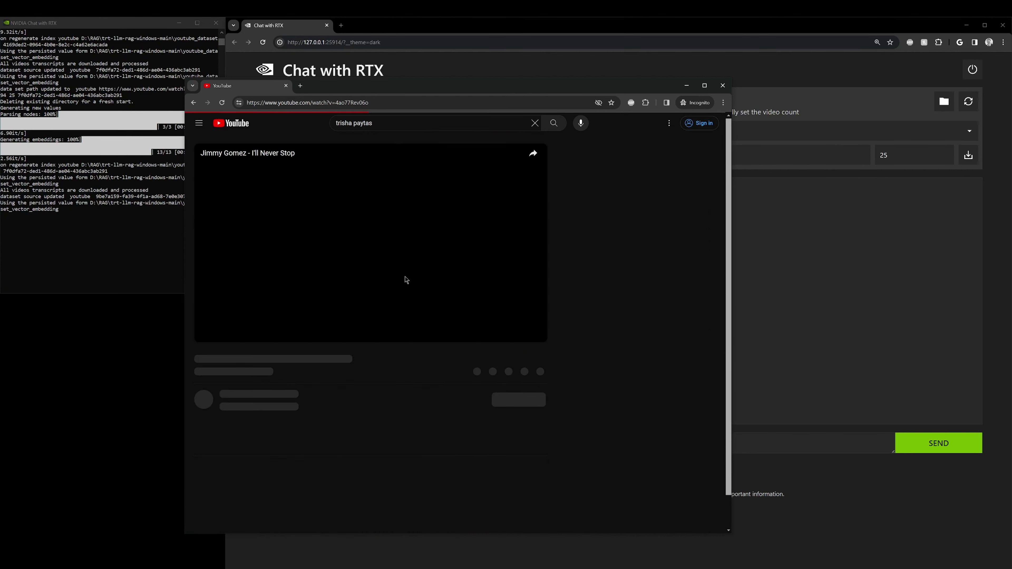
click(208, 333)
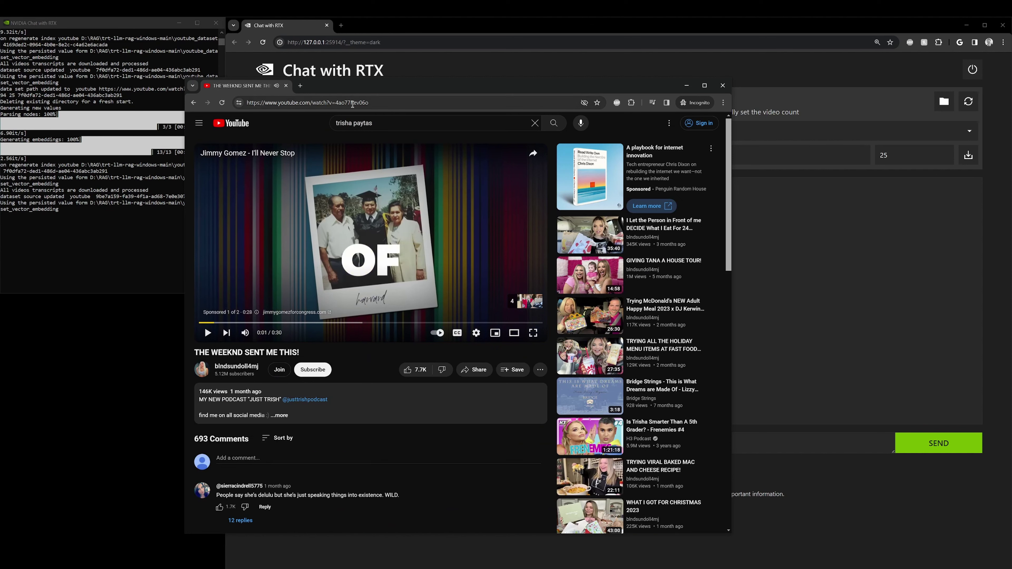
Step: Select and copy the video's full web address, then minimize the browser
click(363, 103)
shift+click(362, 103)
drag(368, 103, 247, 103)
key(ctrl+c)
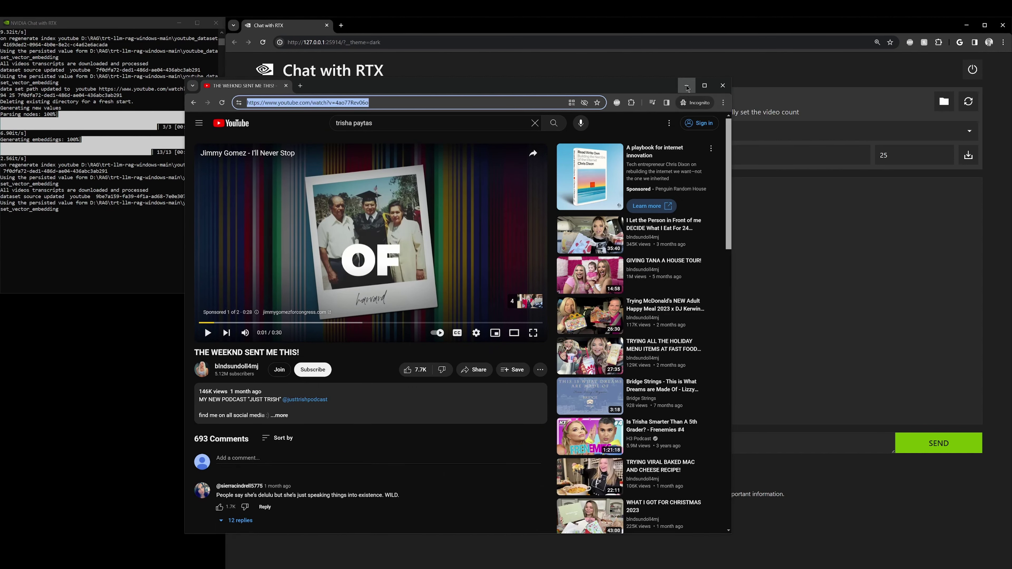
click(686, 85)
key(ctrl+v)
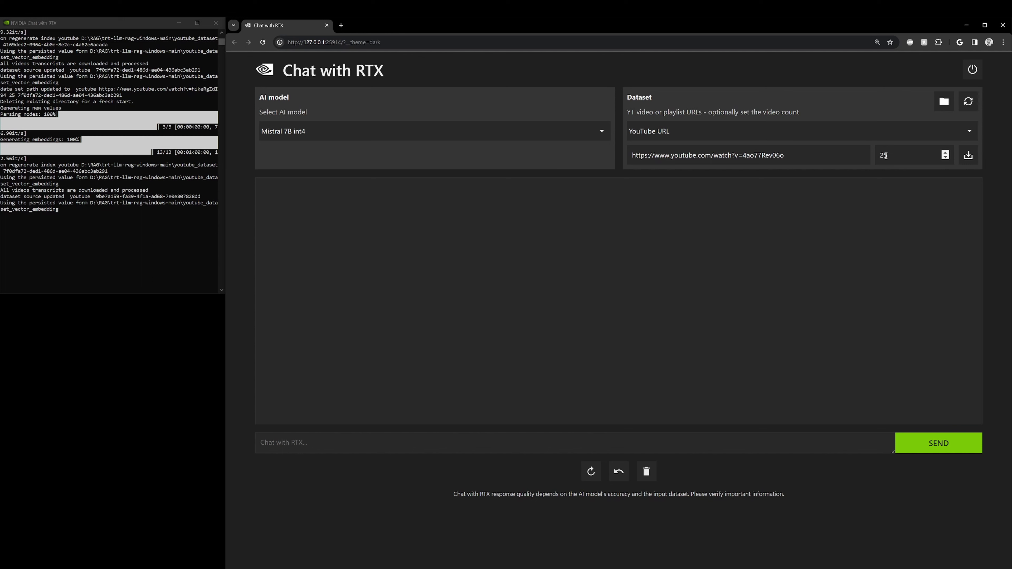
click(967, 157)
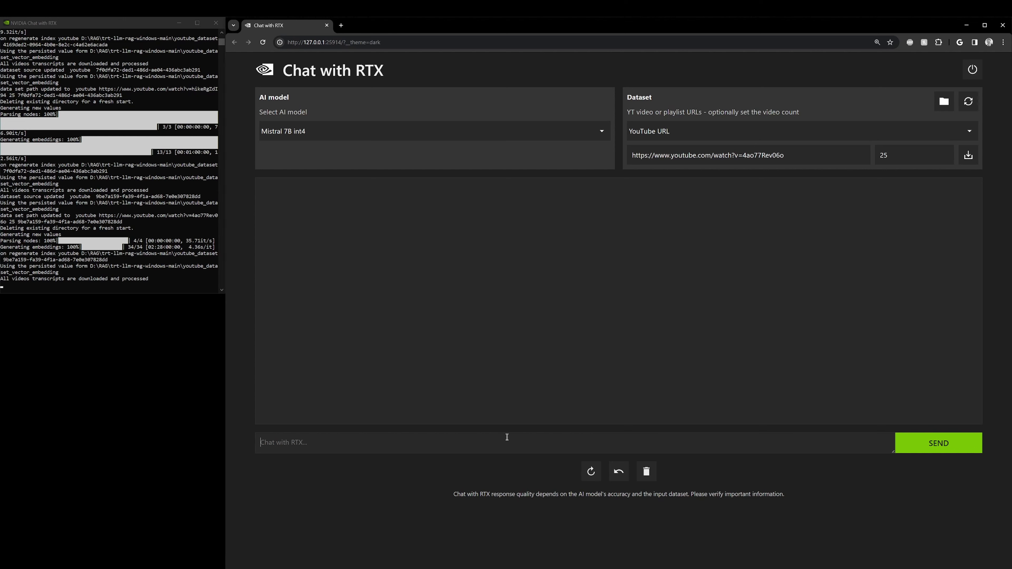
Step: Send the prompt 'Summarize in 1 paragraph the main topics that were discussed in the video.'
text(Summarize in 1 paragraphc)
key(BackSpace)
text(the topics d)
key(BackSpace)
key(BackSpace)
key(BackSpace)
key(BackSpace)
key(BackSpace)
key(BackSpace)
key(BackSpace)
key(BackSpace)
text(main topics that were discu)
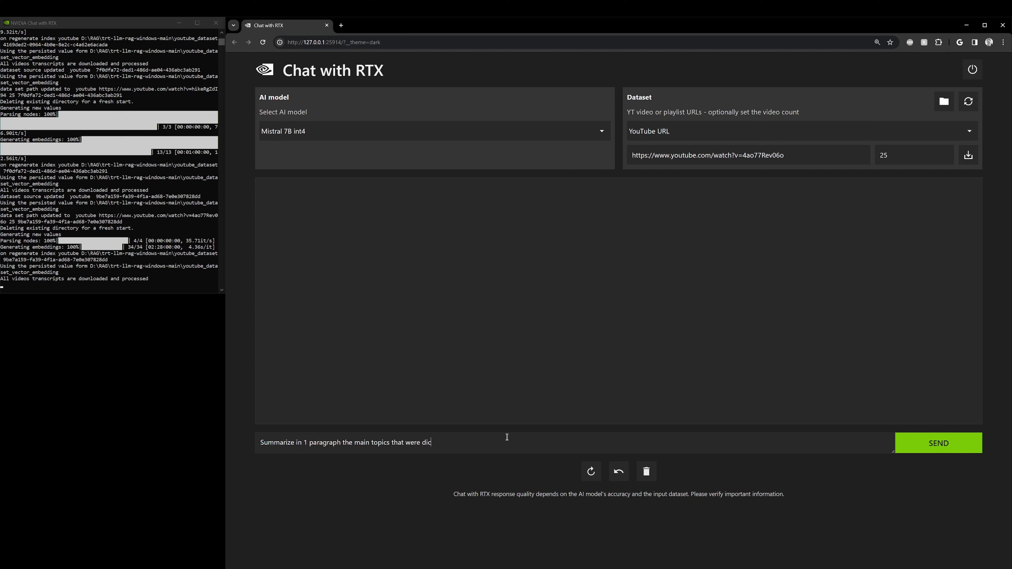
key(BackSpace)
key(BackSpace)
key(BackSpace)
text(scussed in the video.)
key(Return)
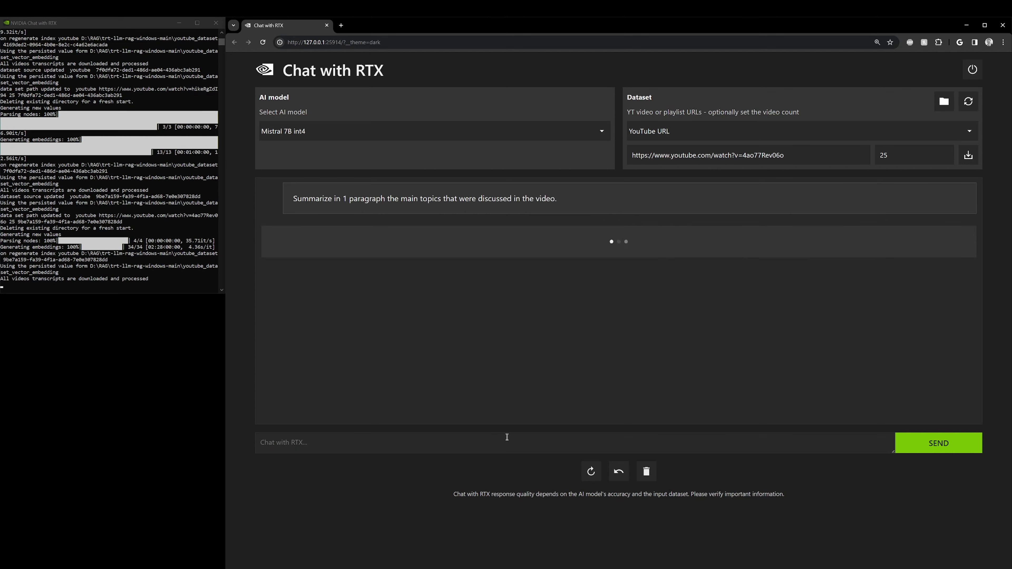